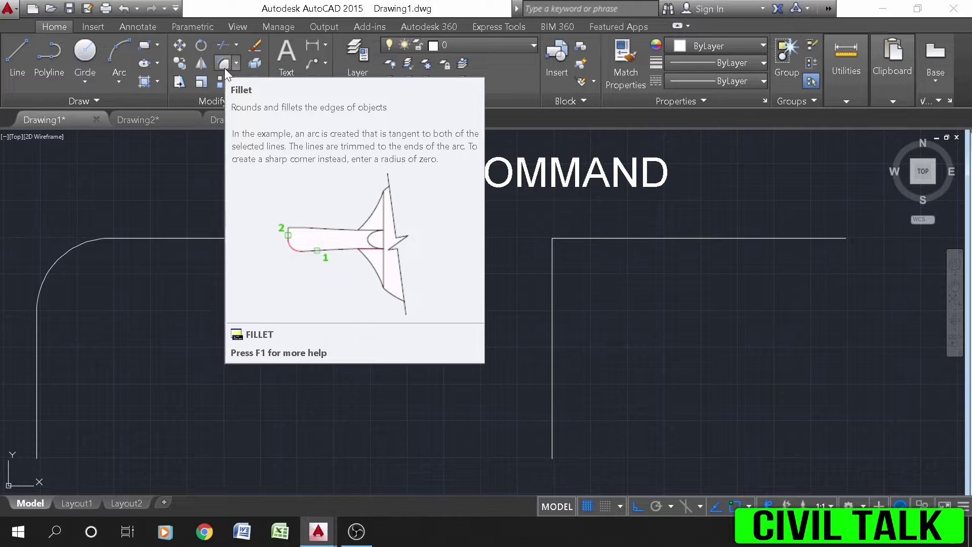
# Fillet the right pair's top and vertical lines with a radius of 5
pyautogui.write('F')
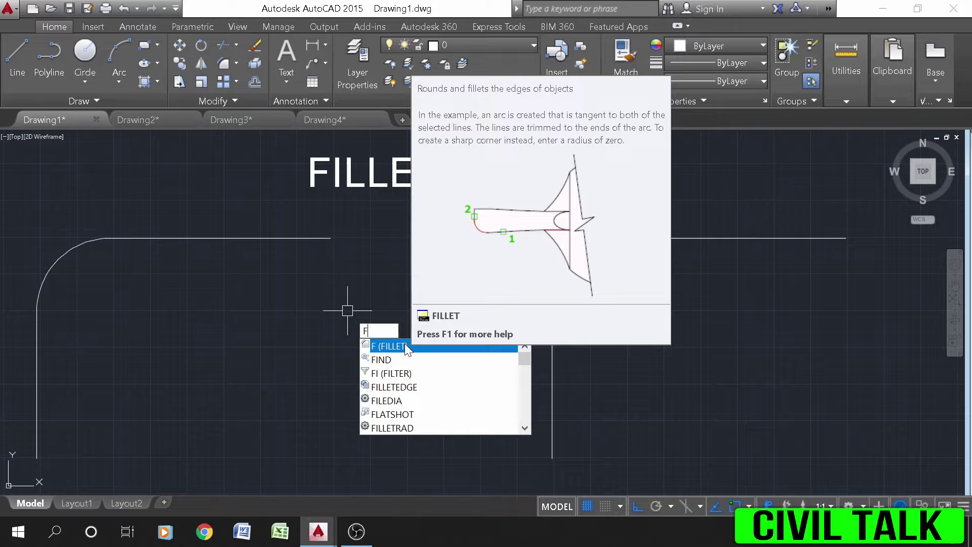
pyautogui.click(390, 346)
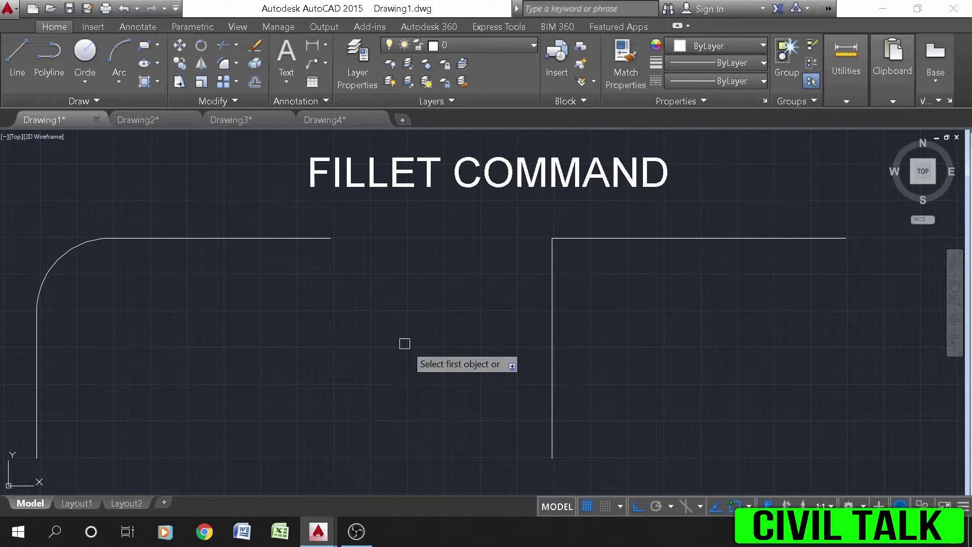
pyautogui.click(620, 237)
pyautogui.write('RA')
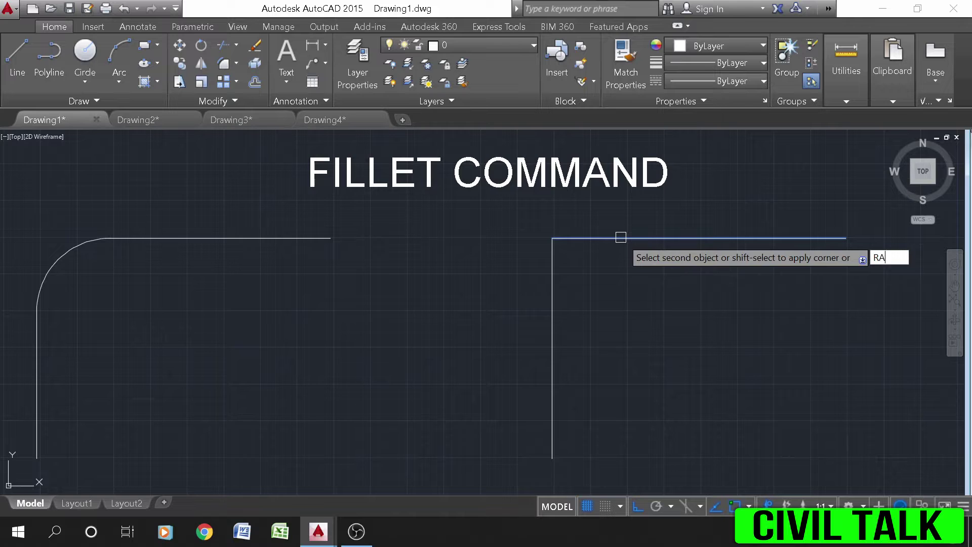
pyautogui.write('DIUS')
pyautogui.press('Return')
pyautogui.write('5')
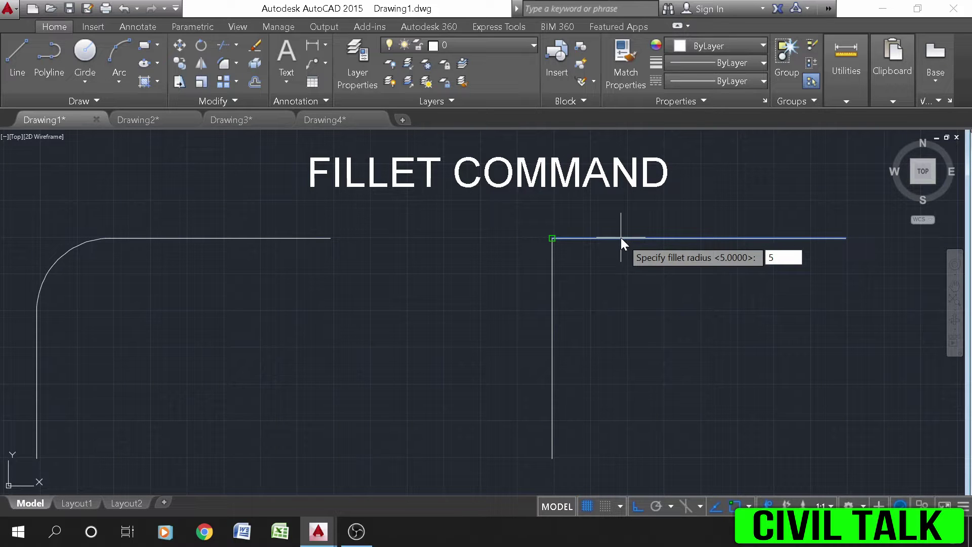
pyautogui.press('Return')
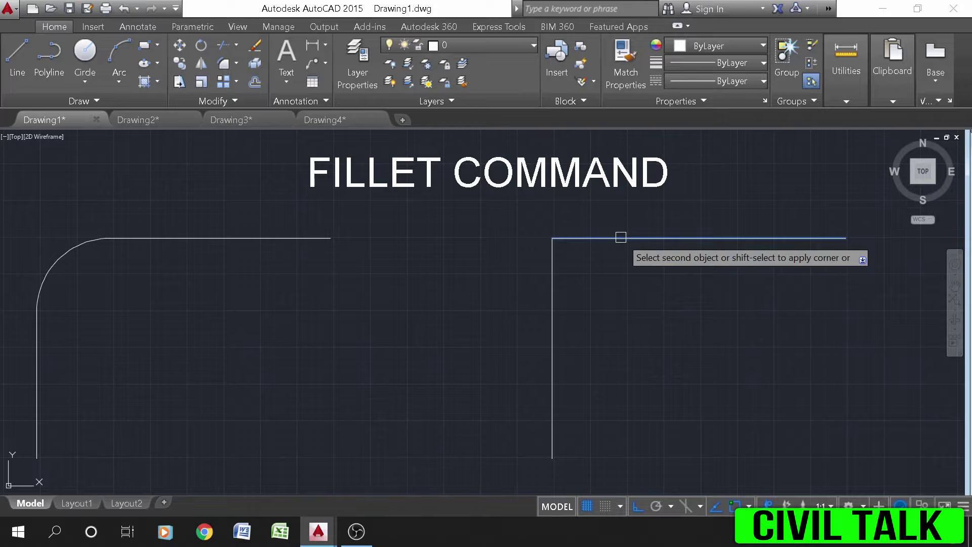
pyautogui.click(548, 302)
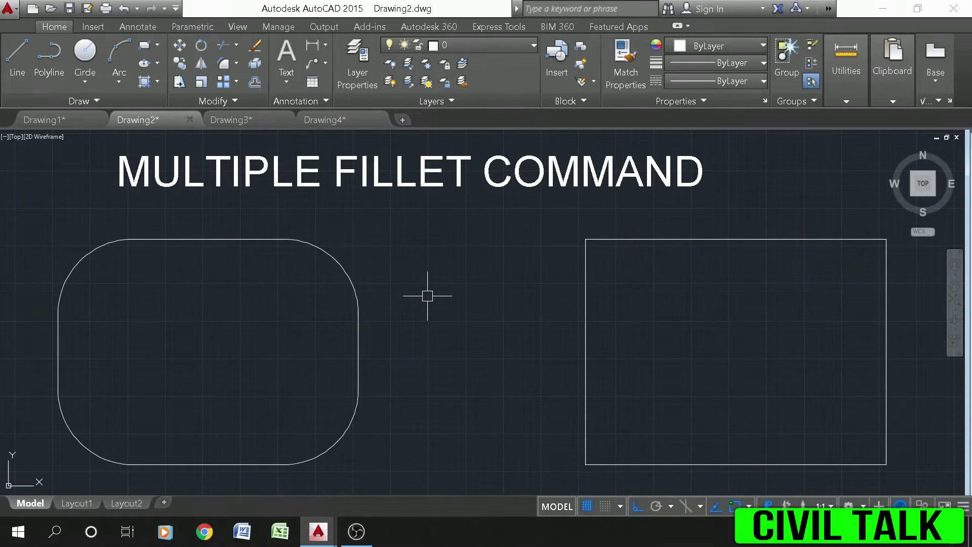
# Start a Multiple-mode fillet on the rectangle's top edge with radius 5
pyautogui.write('F')
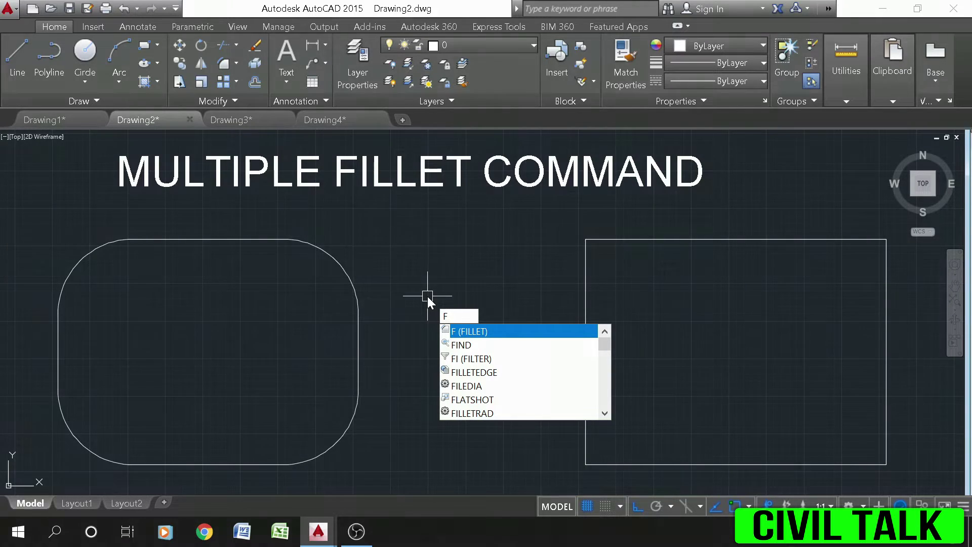
pyautogui.press('Return')
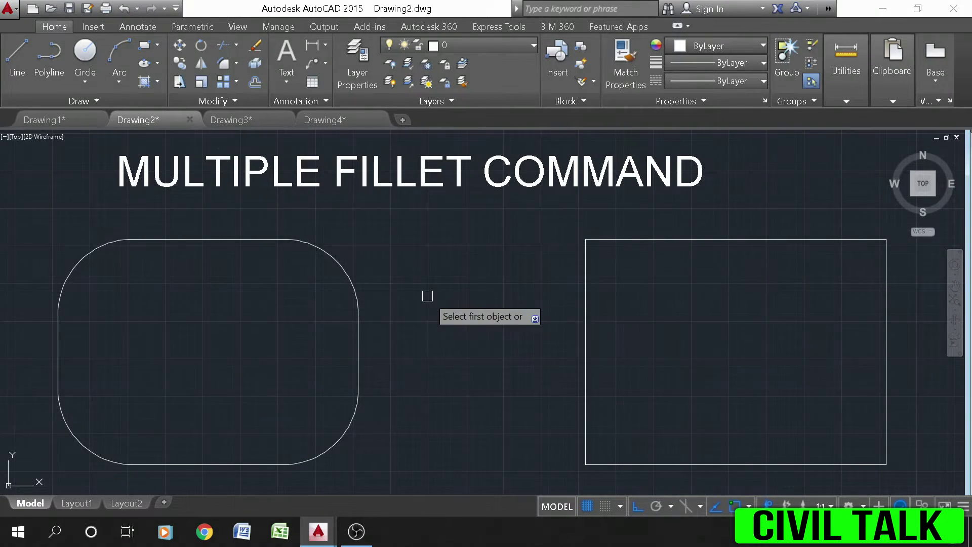
pyautogui.write('M')
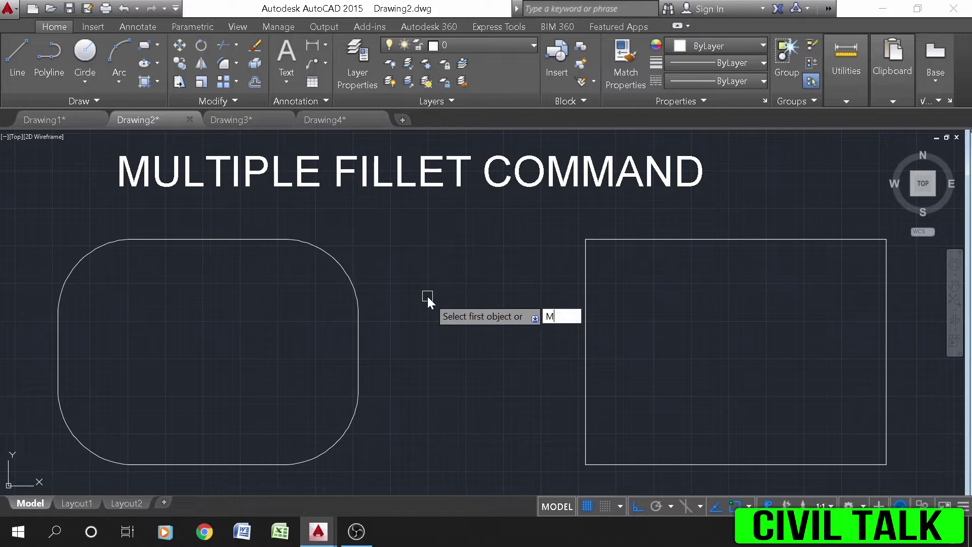
pyautogui.write('ULTIPLE')
pyautogui.press('Return')
pyautogui.click(621, 238)
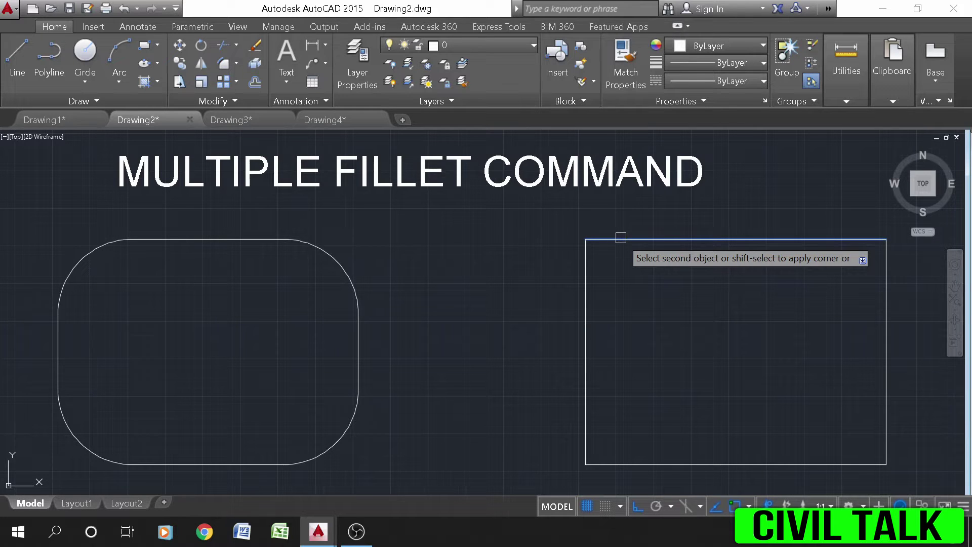
pyautogui.write('R')
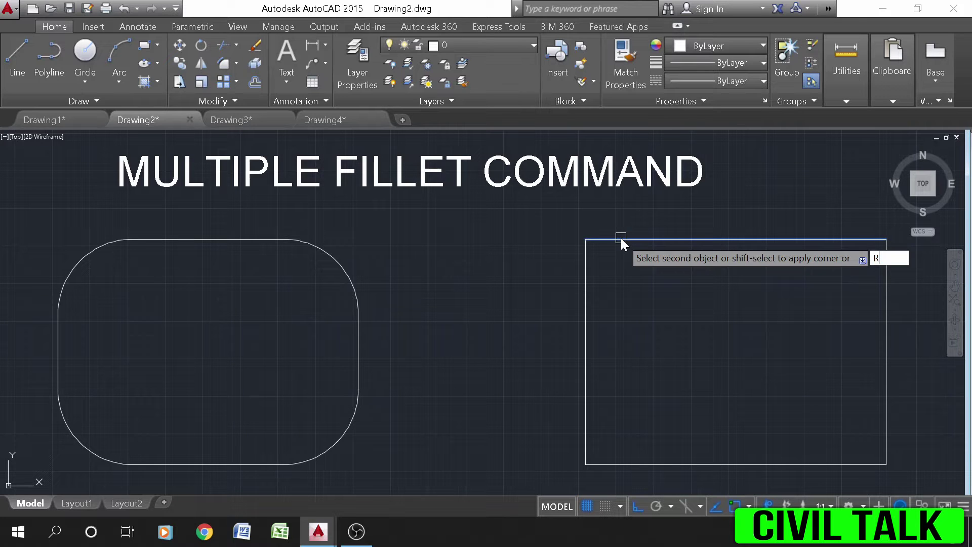
pyautogui.press('Return')
pyautogui.press('Return')
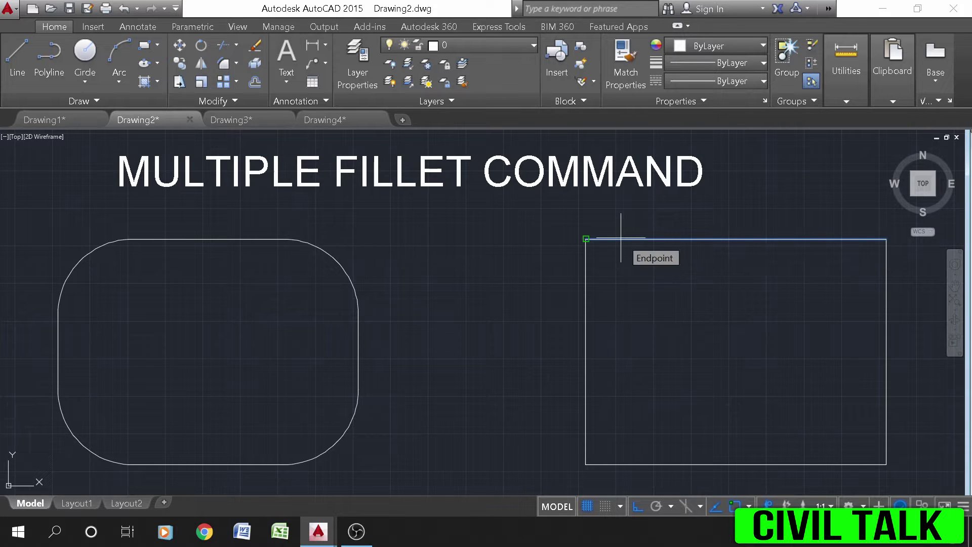
pyautogui.write('5')
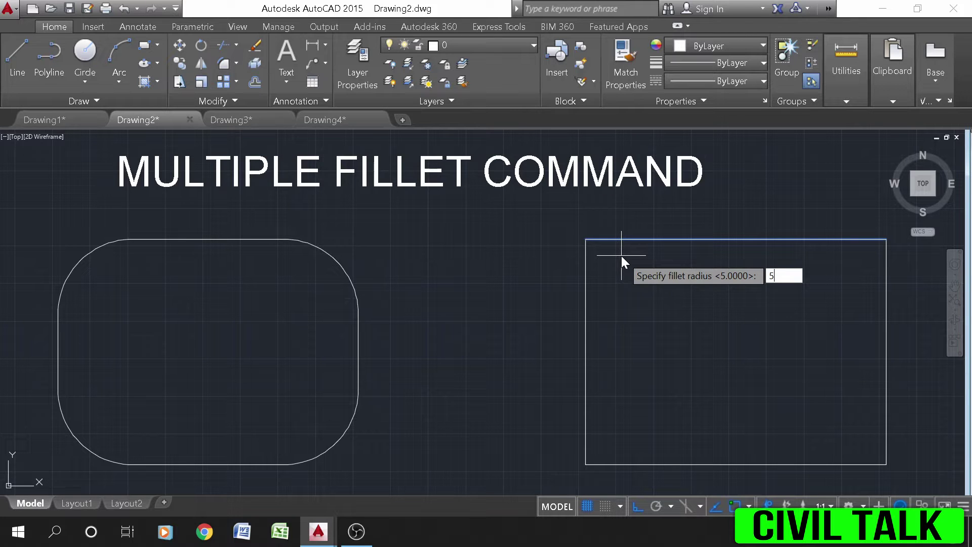
pyautogui.press('Return')
# Round the top-left, bottom-left, bottom-right and top-right corners of the rectangle
pyautogui.click(621, 255)
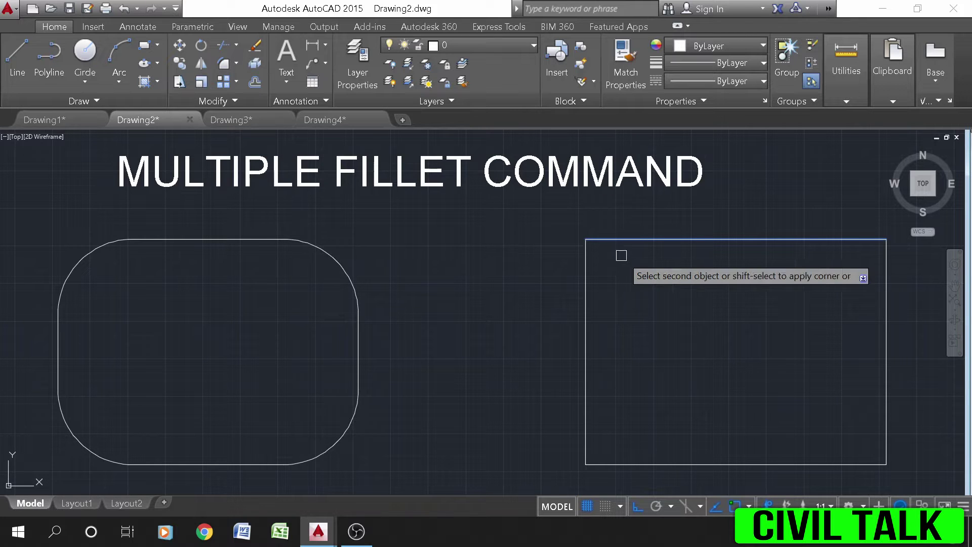
pyautogui.click(585, 299)
pyautogui.click(586, 406)
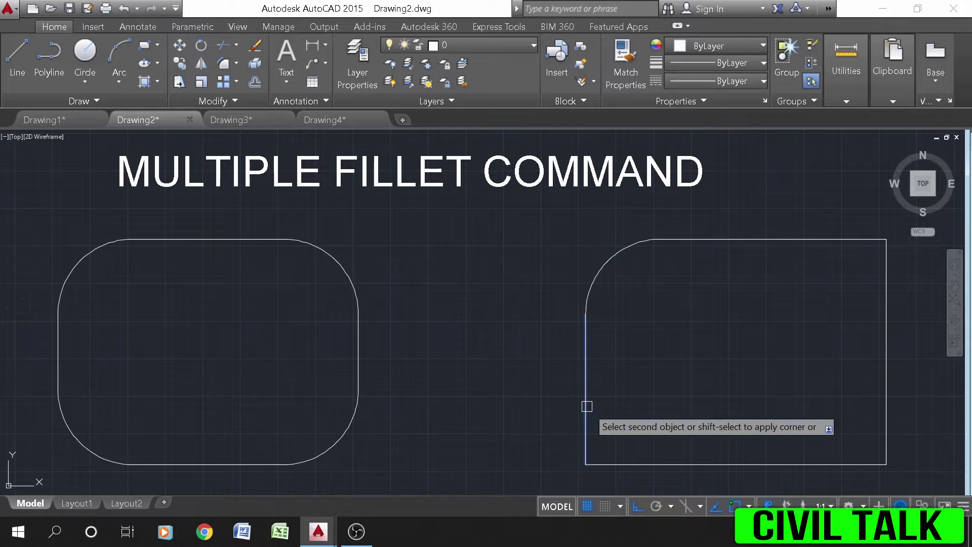
pyautogui.click(700, 463)
pyautogui.click(783, 464)
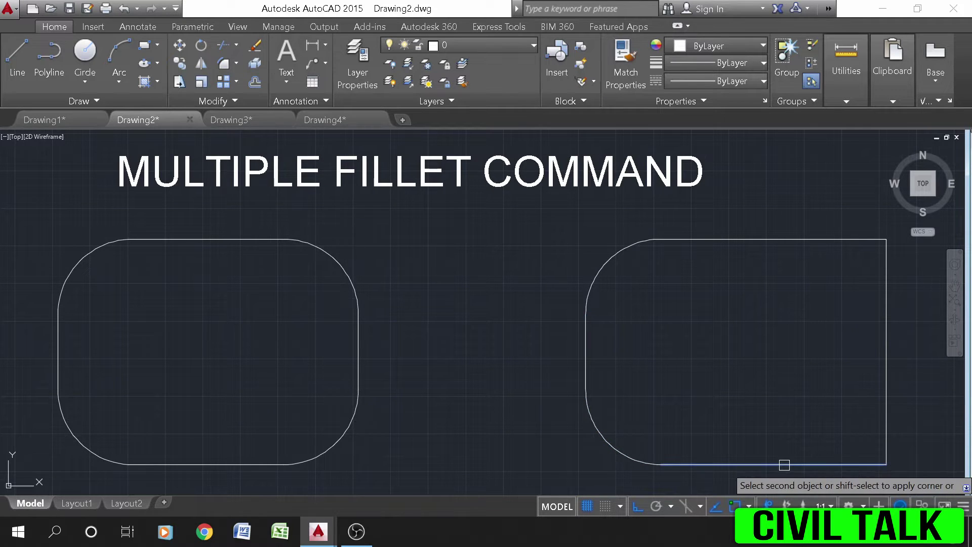
pyautogui.click(886, 390)
pyautogui.click(887, 296)
pyautogui.click(812, 239)
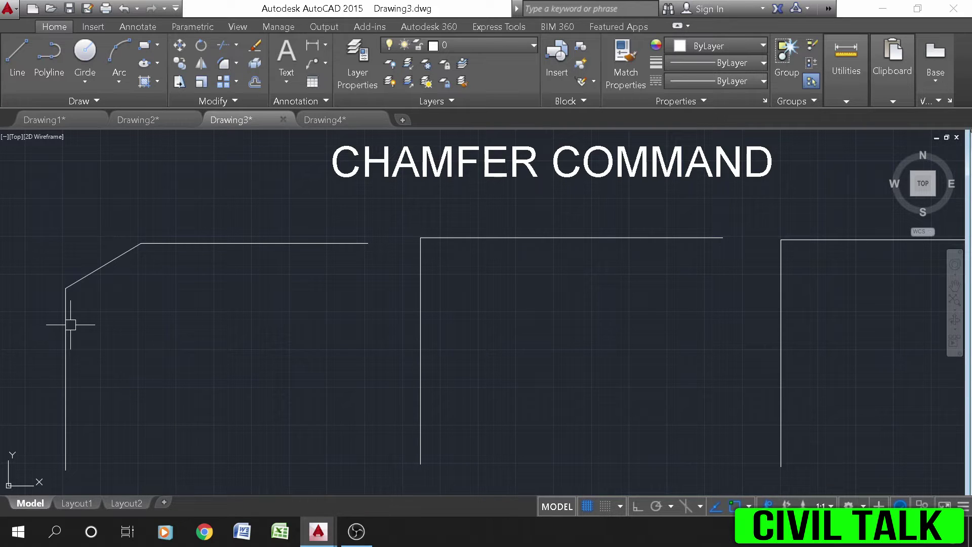
# Expand the Fillet dropdown in the Modify panel to reveal Chamfer and Blend Curves
pyautogui.click(236, 62)
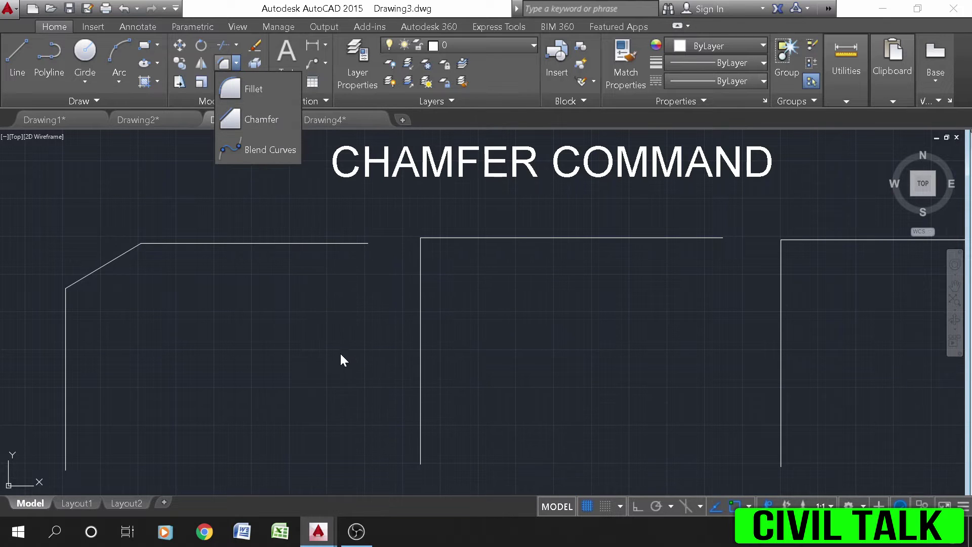
# Chamfer the middle pair's corner with distances 5 and 10, vertical line first
pyautogui.write('CHA')
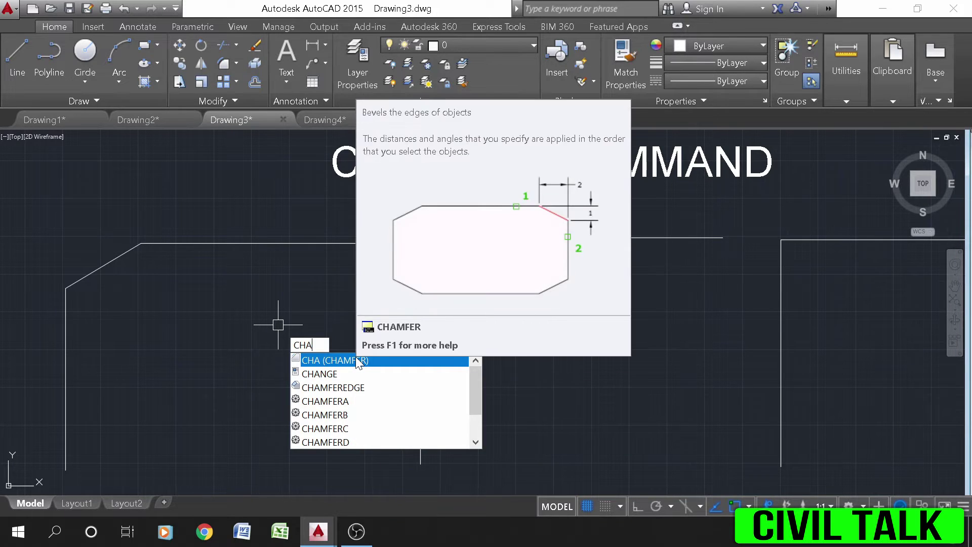
pyautogui.click(356, 359)
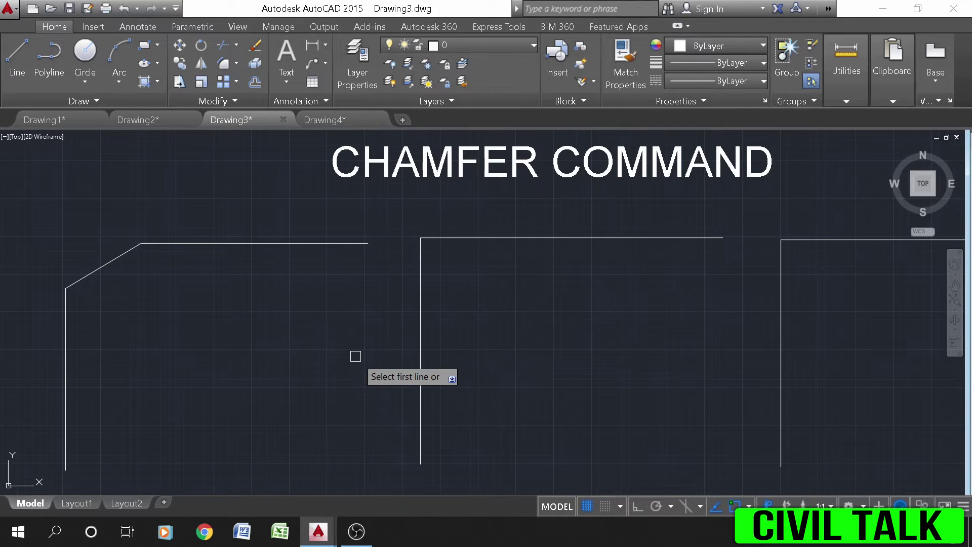
pyautogui.write('D')
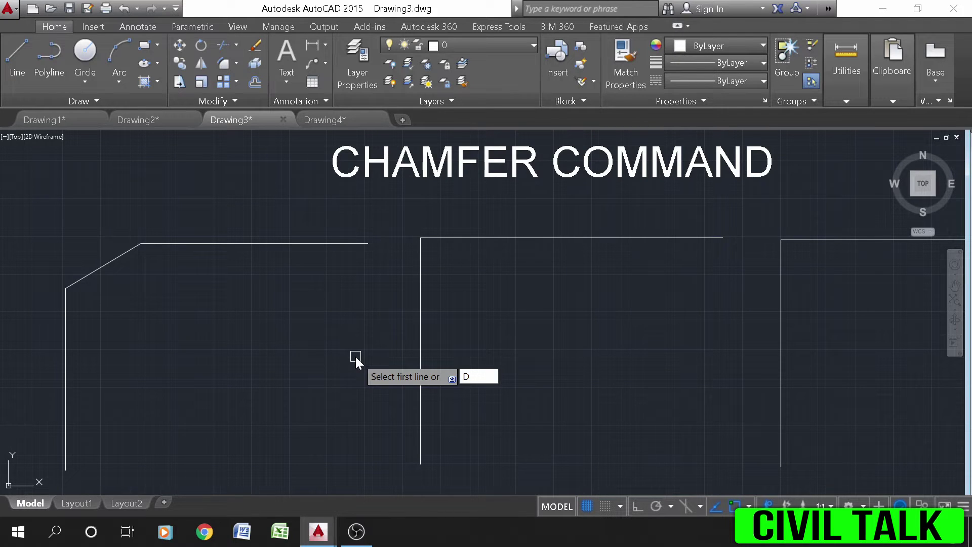
pyautogui.write('ISTANCE')
pyautogui.press('Return')
pyautogui.write('5')
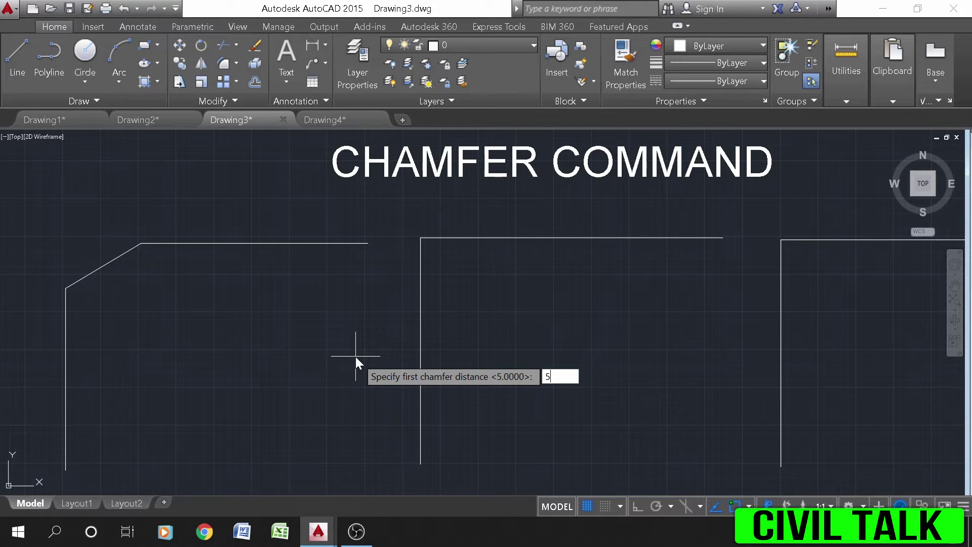
pyautogui.press('Return')
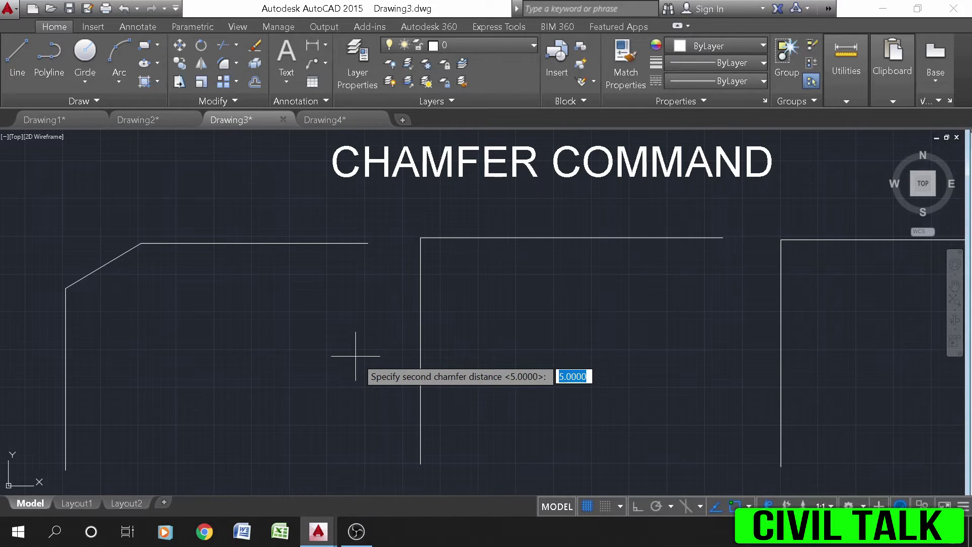
pyautogui.write('10')
pyautogui.press('Return')
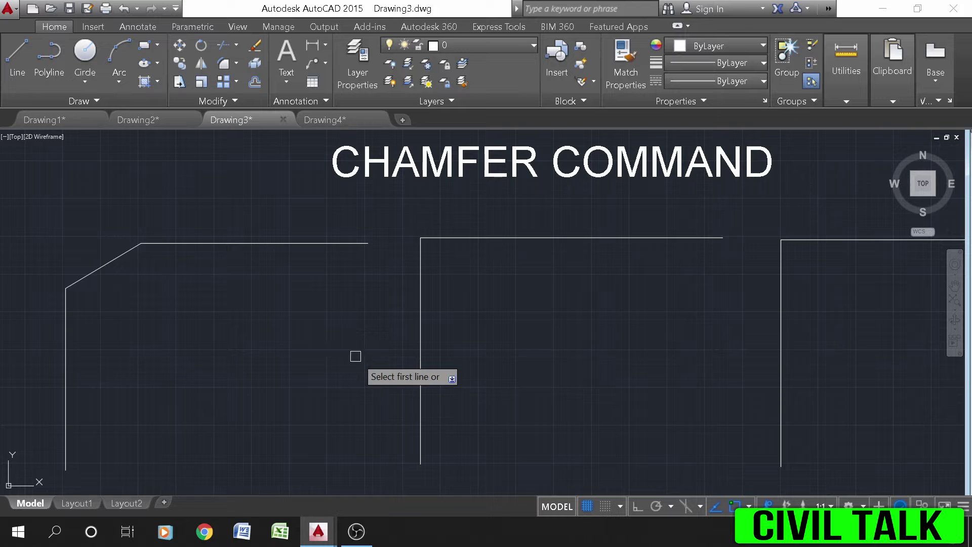
pyautogui.click(420, 315)
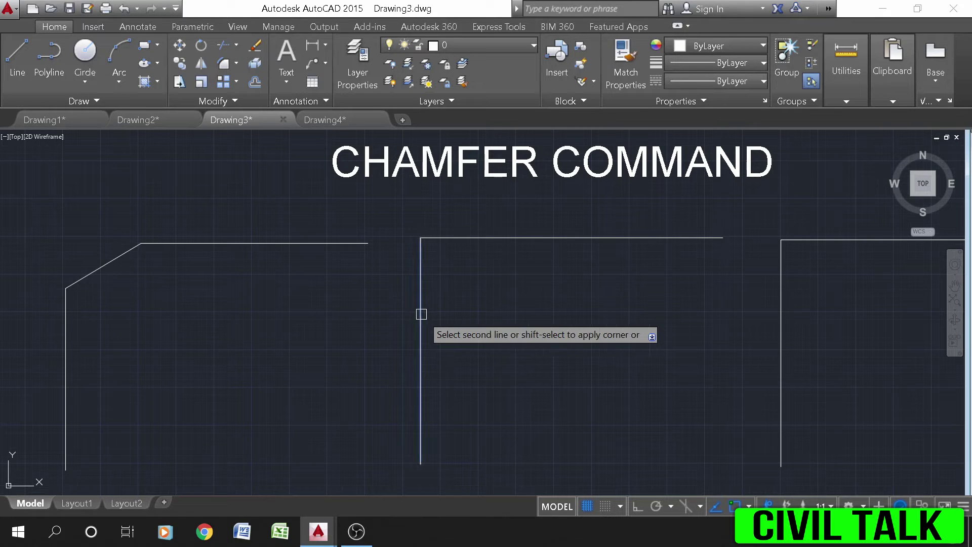
pyautogui.click(509, 239)
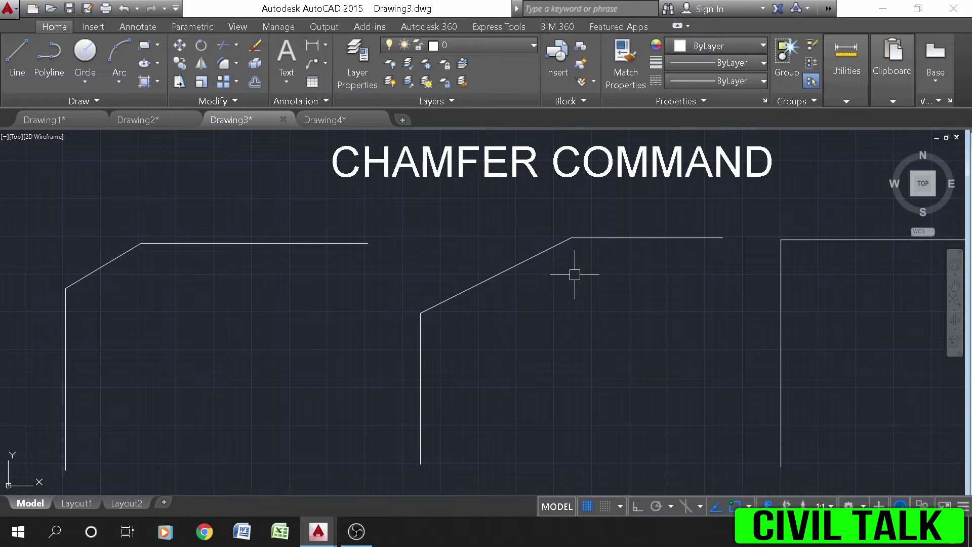
pyautogui.moveTo(574, 274); pyautogui.dragTo(445, 308, button='middle')
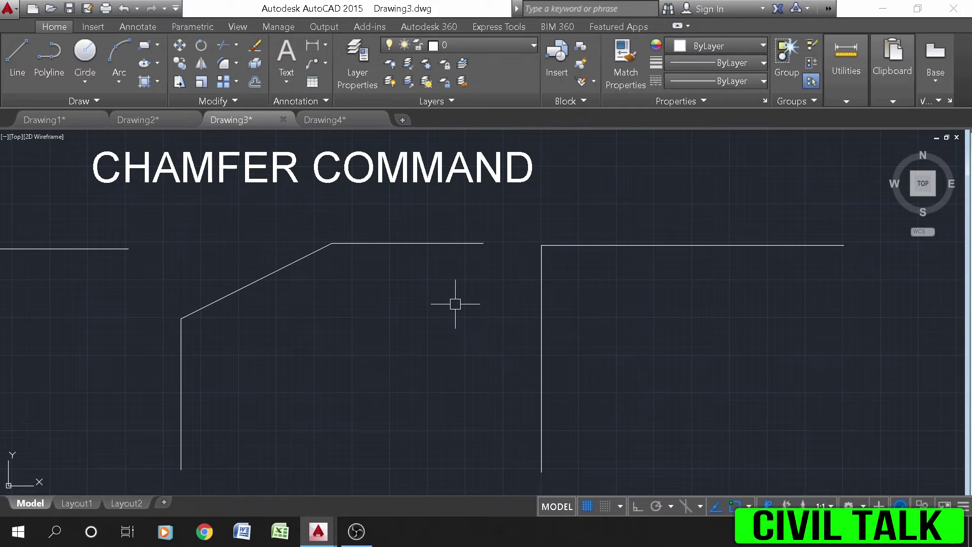
# Chamfer the right-hand corner with length 6 at 45°, then switch to Drawing4
pyautogui.click(236, 68)
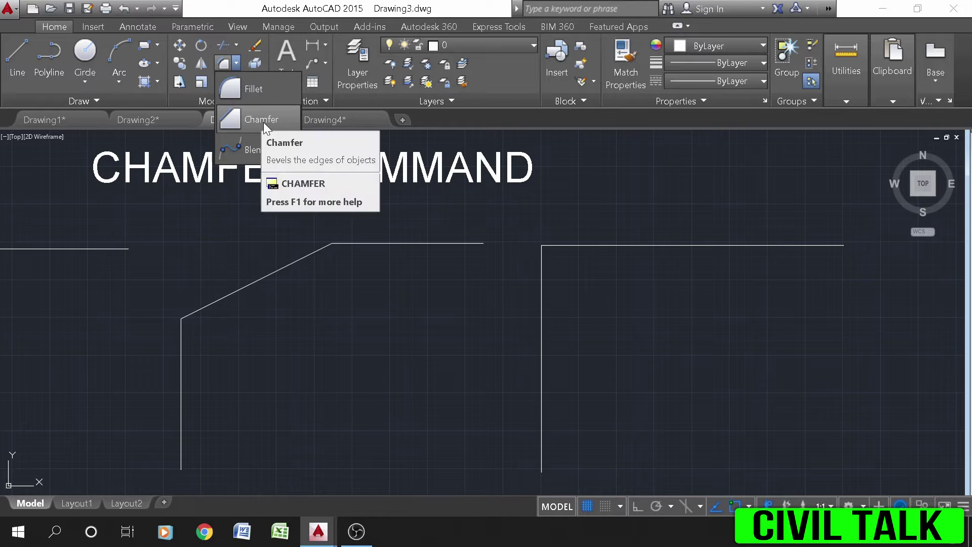
pyautogui.write('CHA')
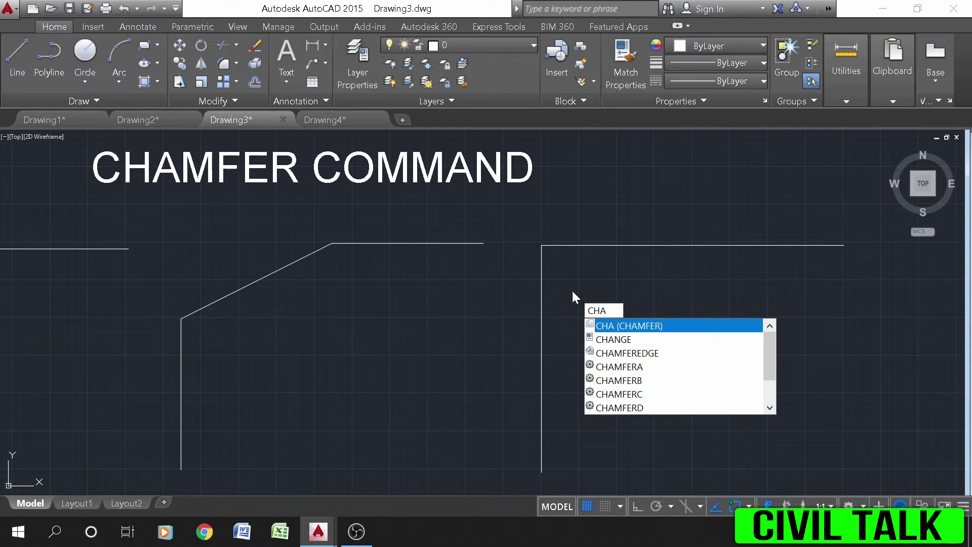
pyautogui.press('Return')
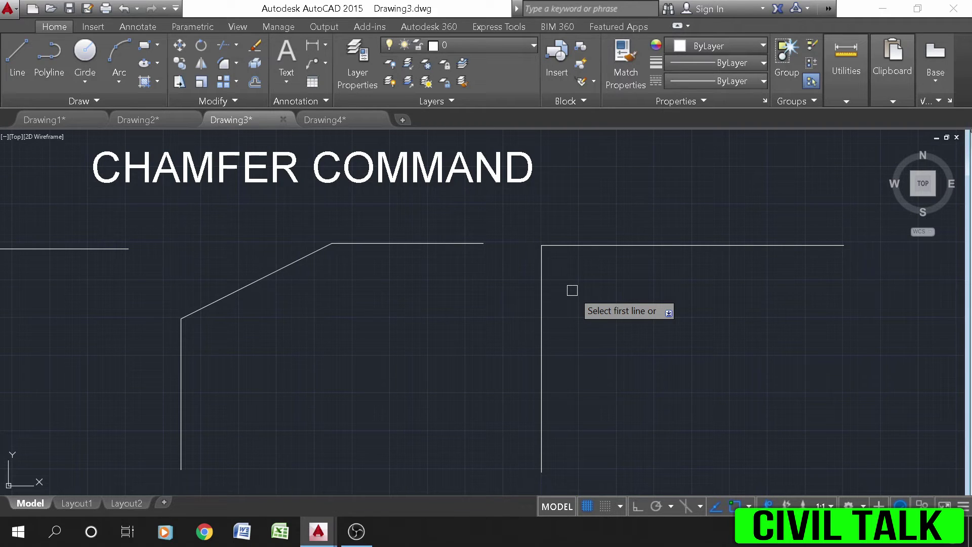
pyautogui.write('A')
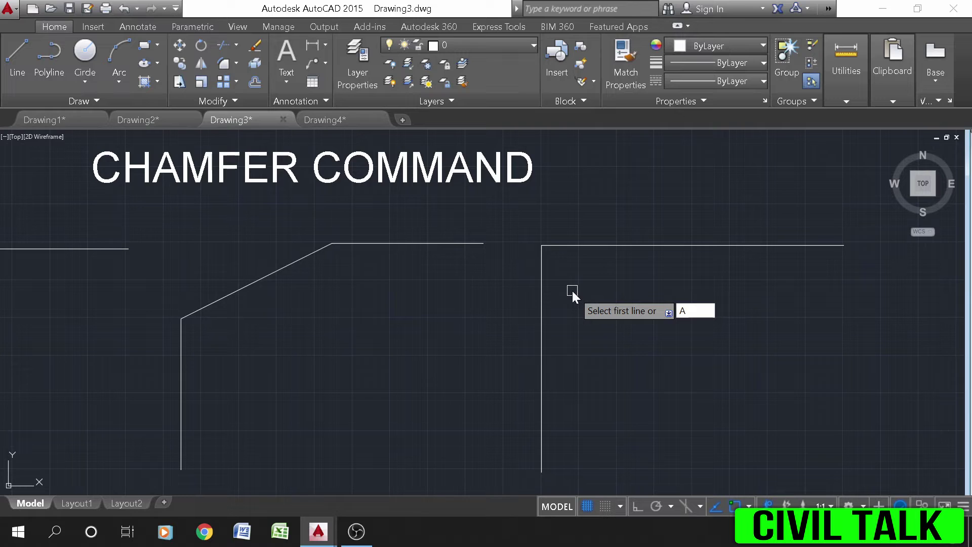
pyautogui.write('NGLE')
pyautogui.press('Return')
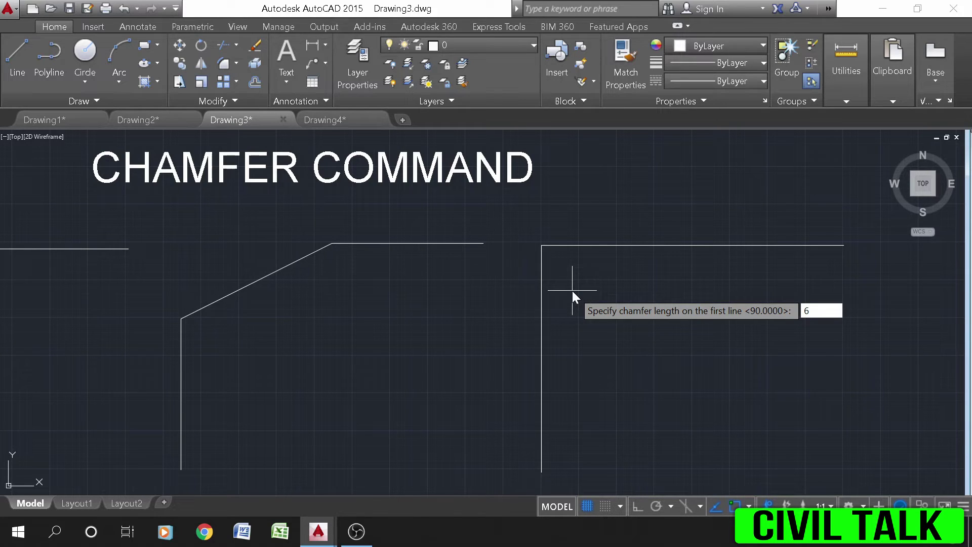
pyautogui.press('Return')
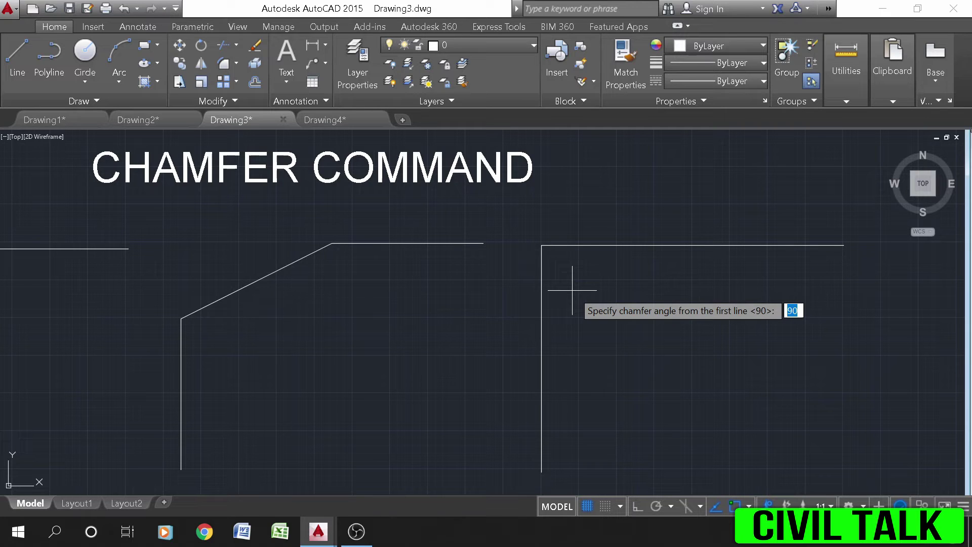
pyautogui.write('45')
pyautogui.press('Return')
pyautogui.click(541, 328)
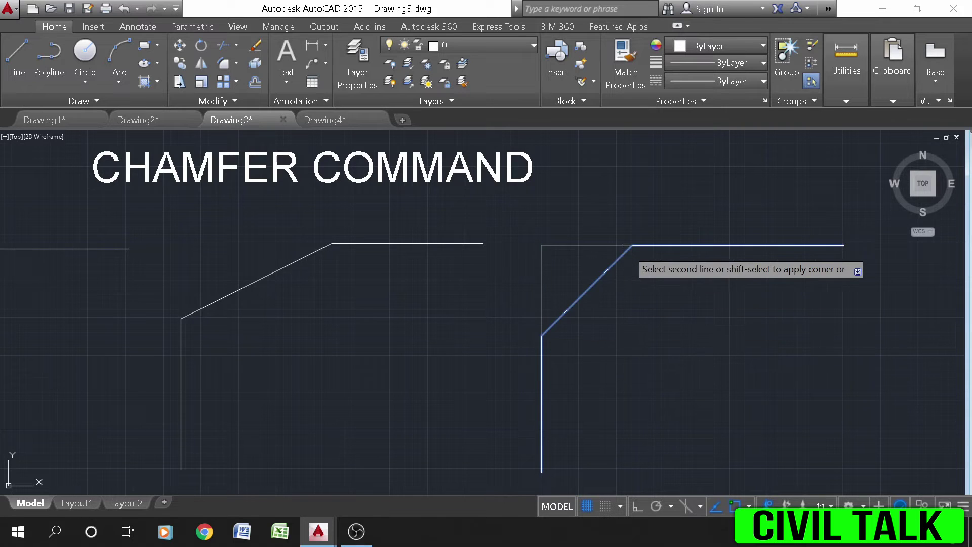
pyautogui.click(628, 247)
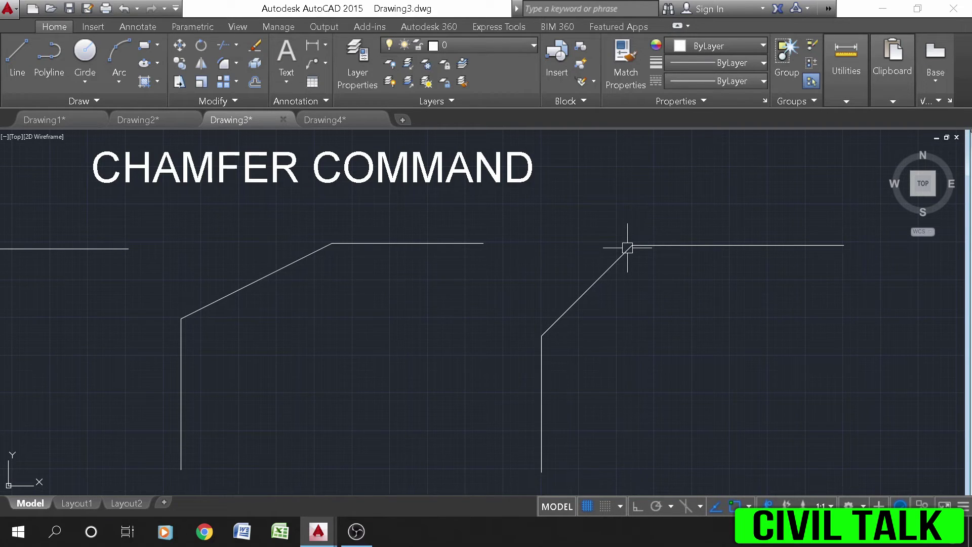
pyautogui.click(324, 119)
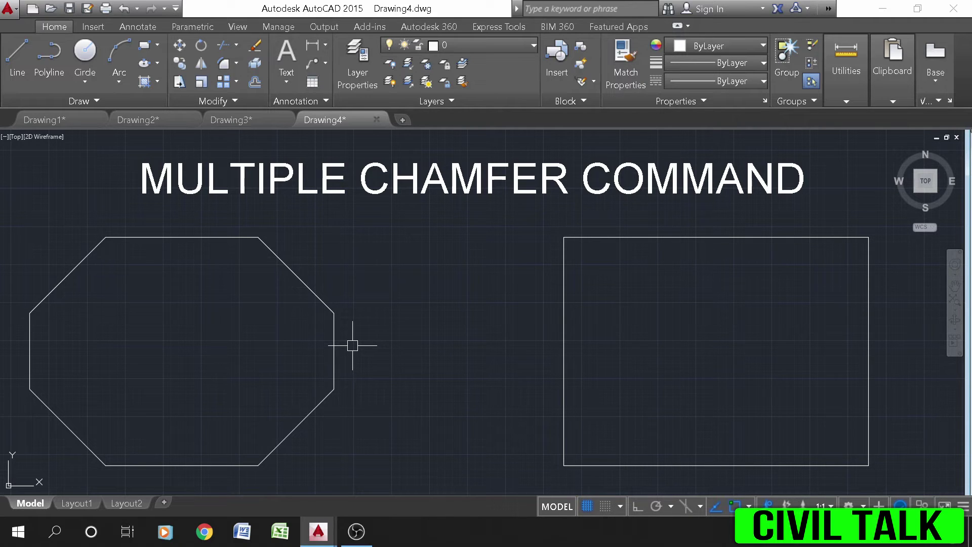
pyautogui.click(237, 65)
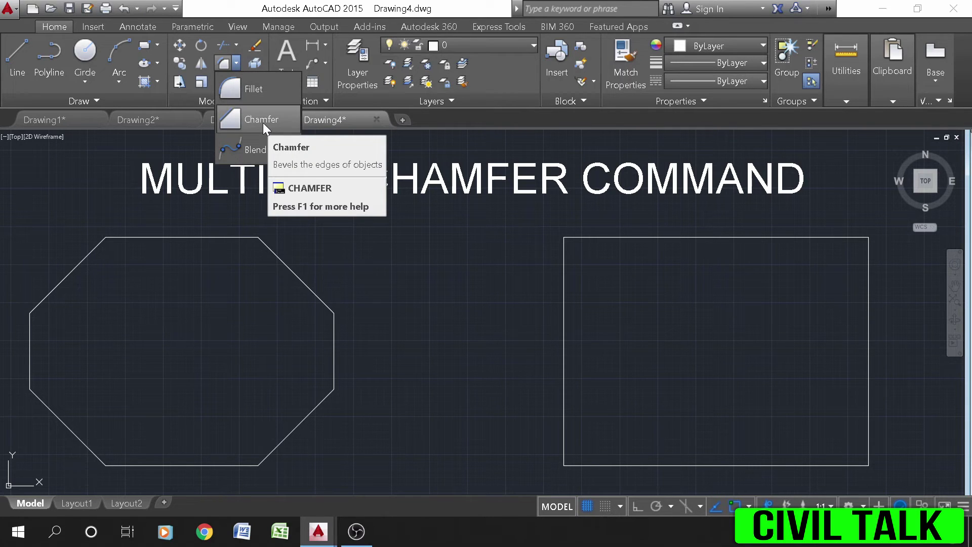
pyautogui.click(437, 283)
pyautogui.write('CHA')
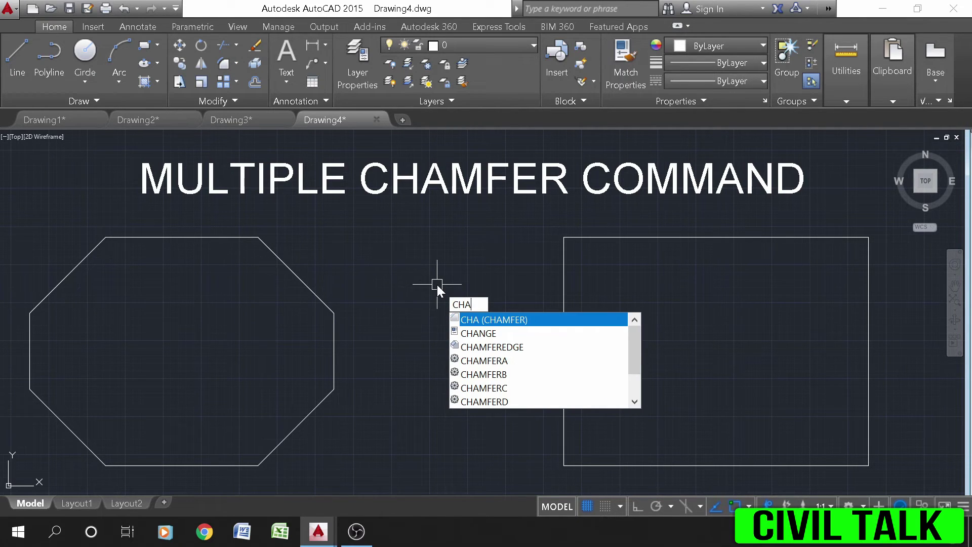
# Start CHAMFER in Multiple mode with first distance 6 and second distance 4
pyautogui.press('Return')
pyautogui.write('M')
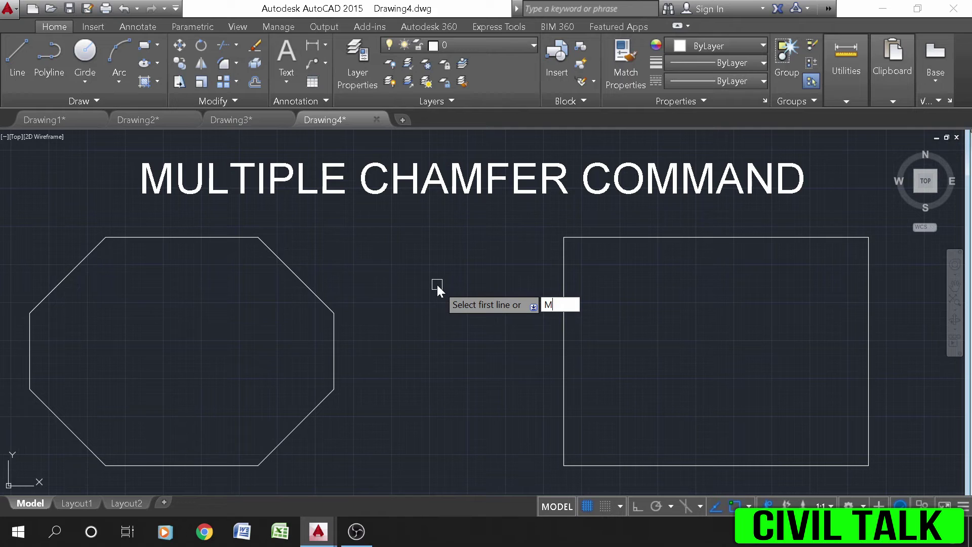
pyautogui.write('ULTIPLE')
pyautogui.press('Return')
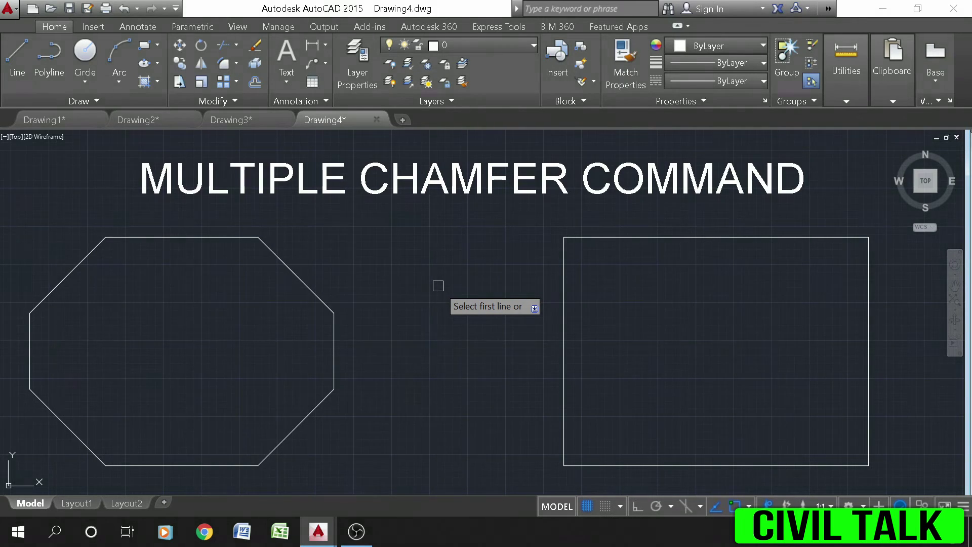
pyautogui.write('D')
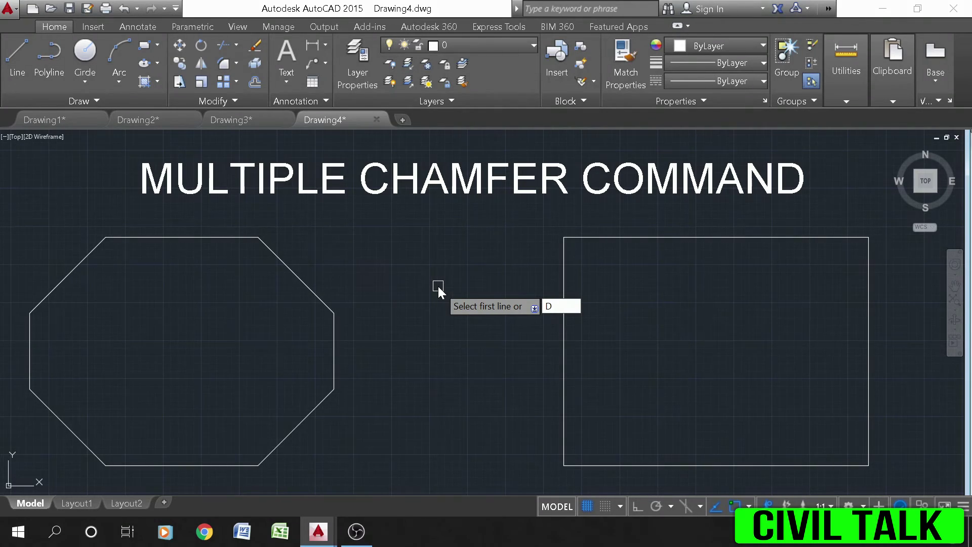
pyautogui.press('Return')
pyautogui.write('6')
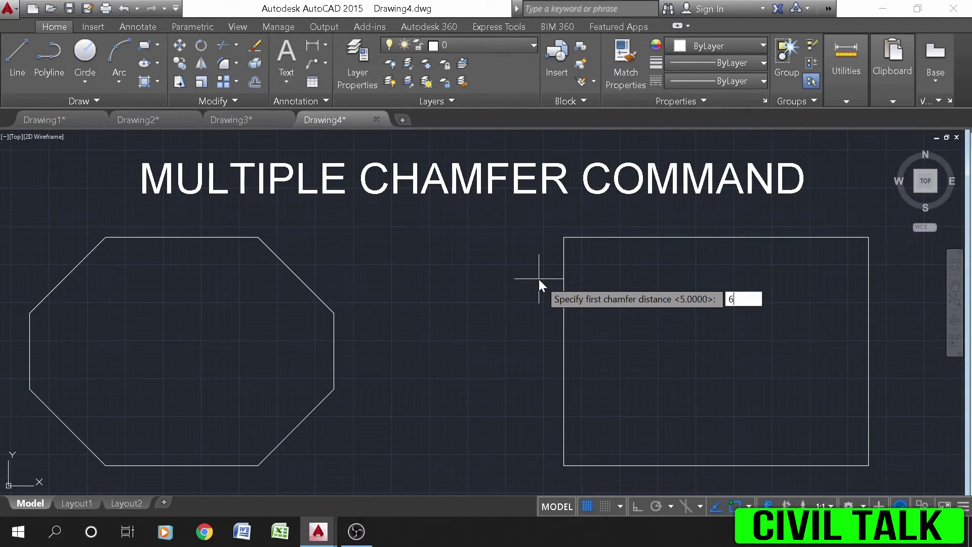
pyautogui.press('Return')
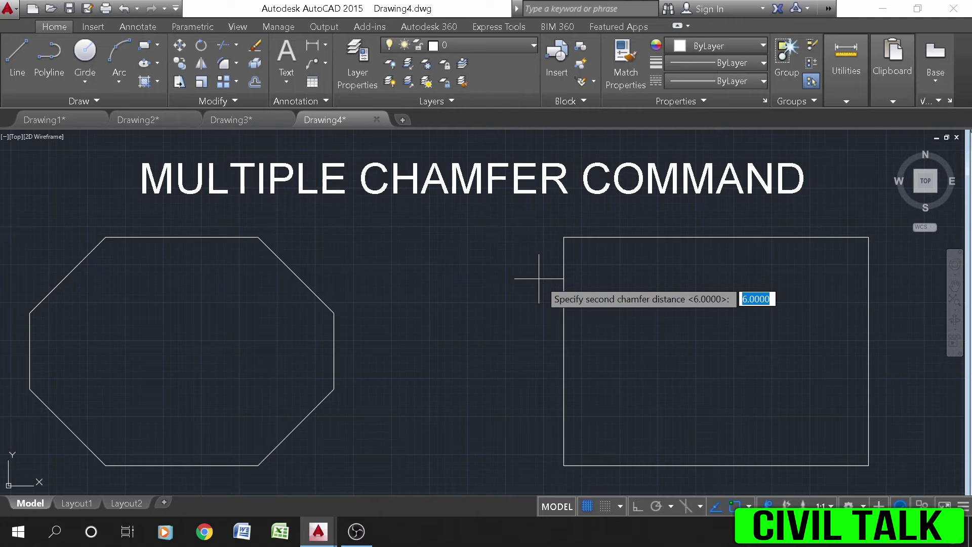
pyautogui.write('4')
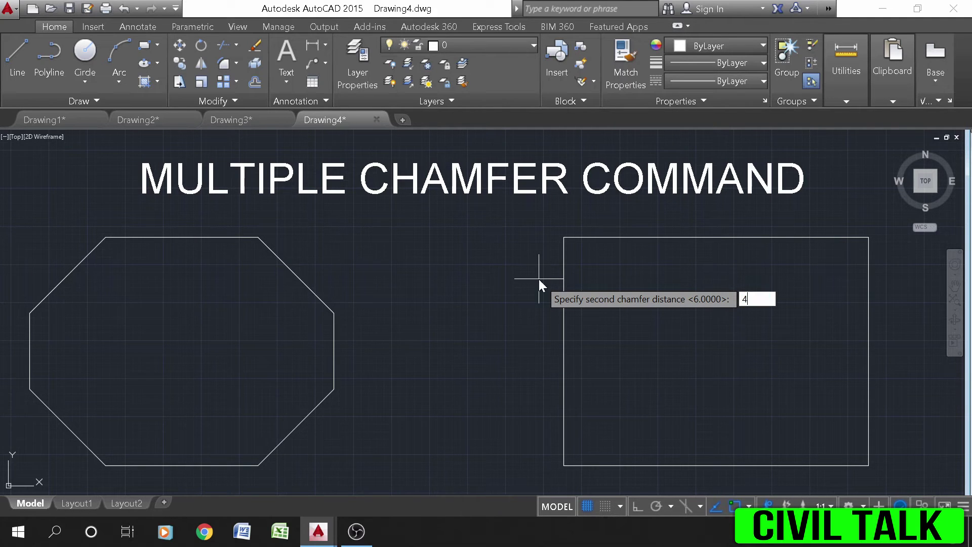
pyautogui.press('Return')
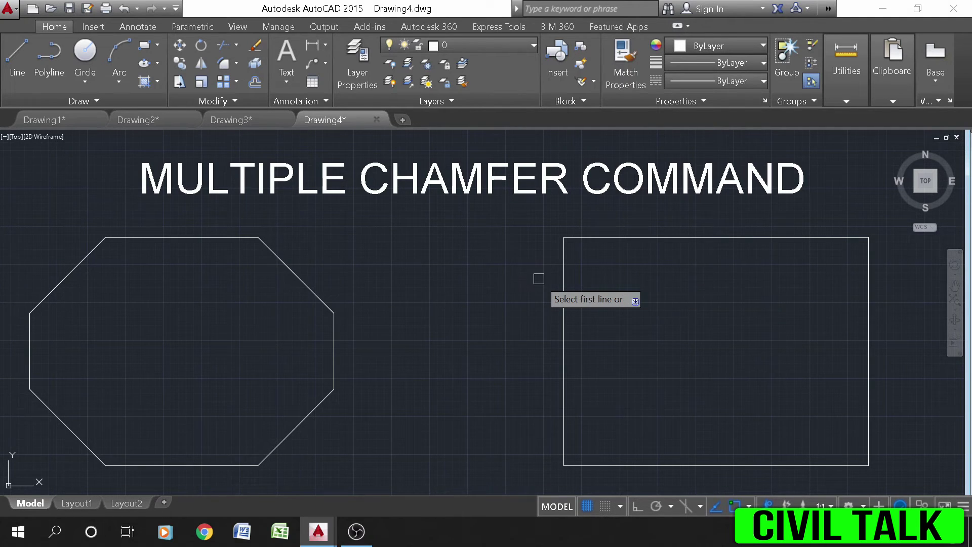
# Bevel the square's top-left, bottom-left, bottom-right and top-right corners with the 6/4 chamfer
pyautogui.click(618, 235)
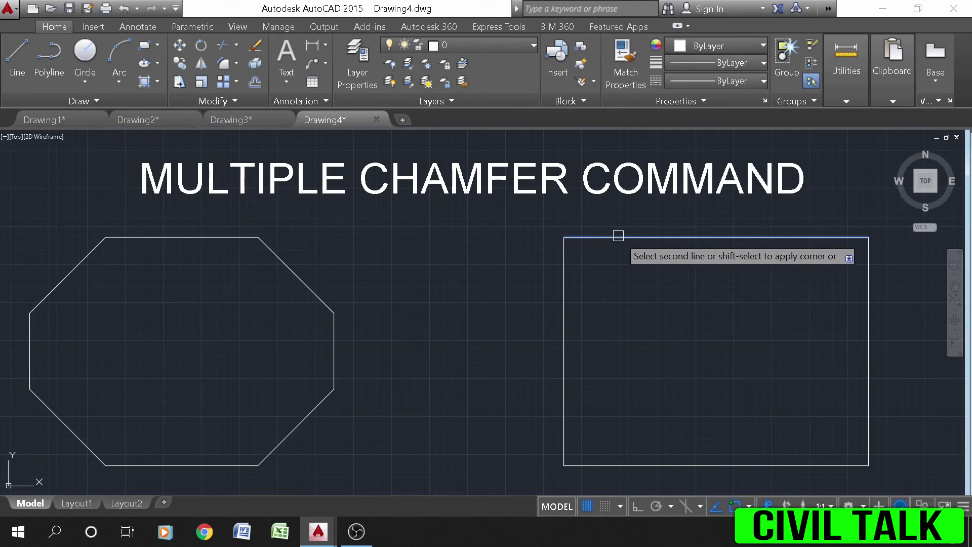
pyautogui.click(561, 290)
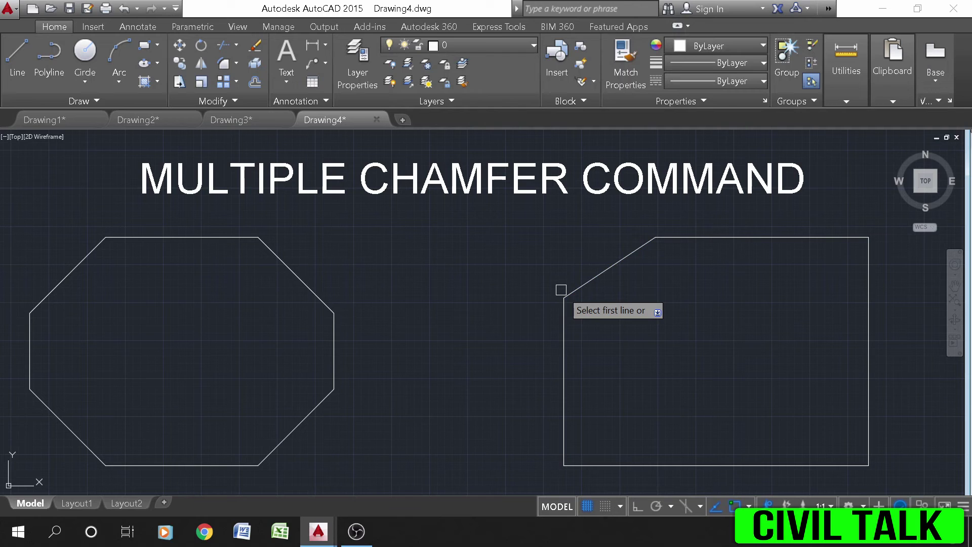
pyautogui.click(564, 390)
pyautogui.click(627, 466)
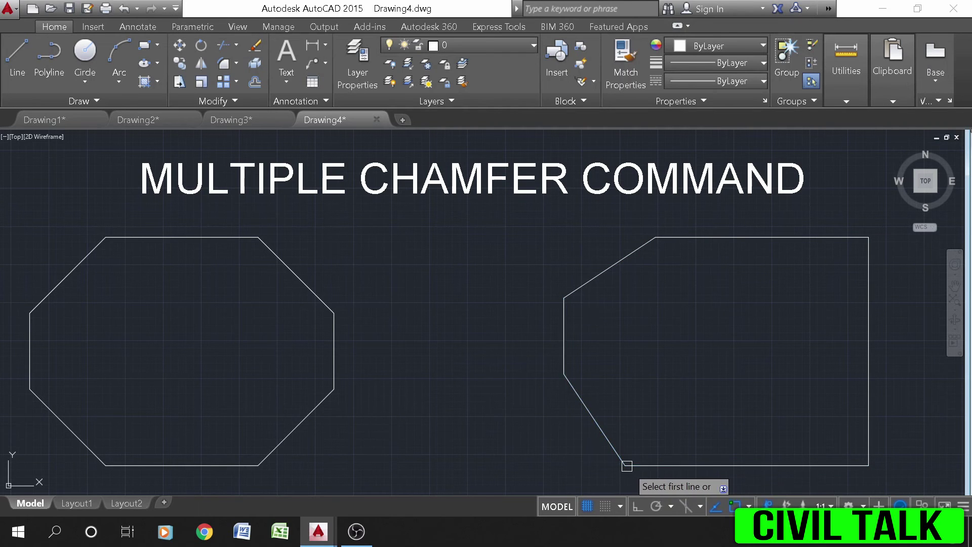
pyautogui.click(801, 465)
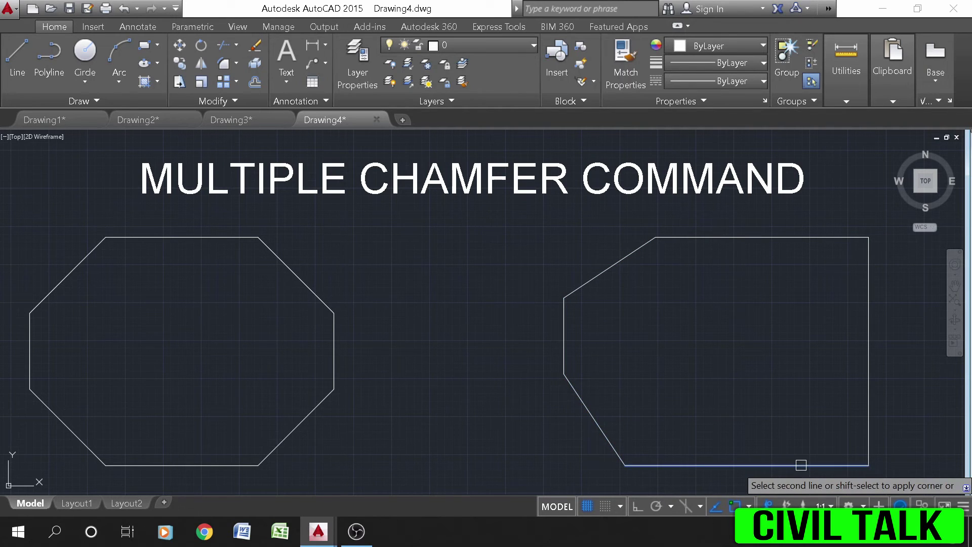
pyautogui.click(869, 372)
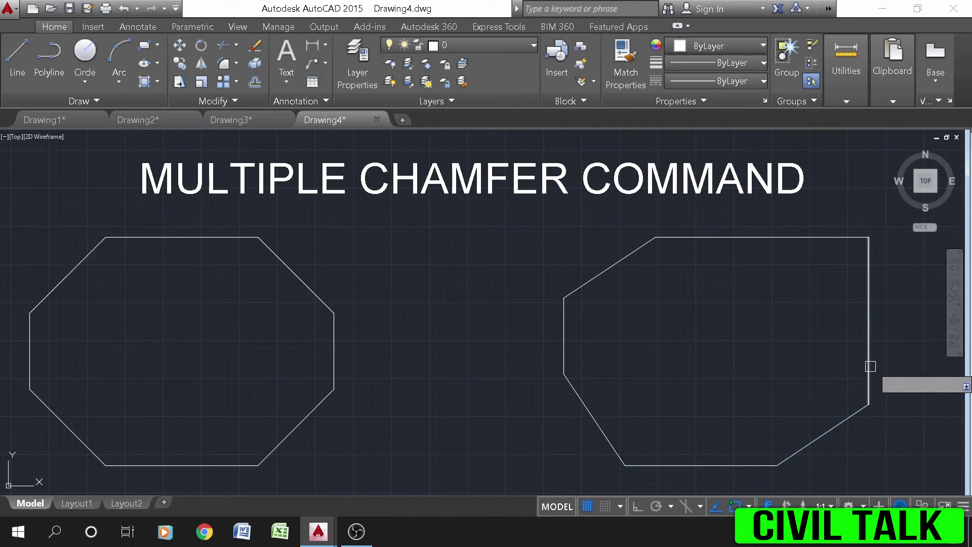
pyautogui.click(868, 288)
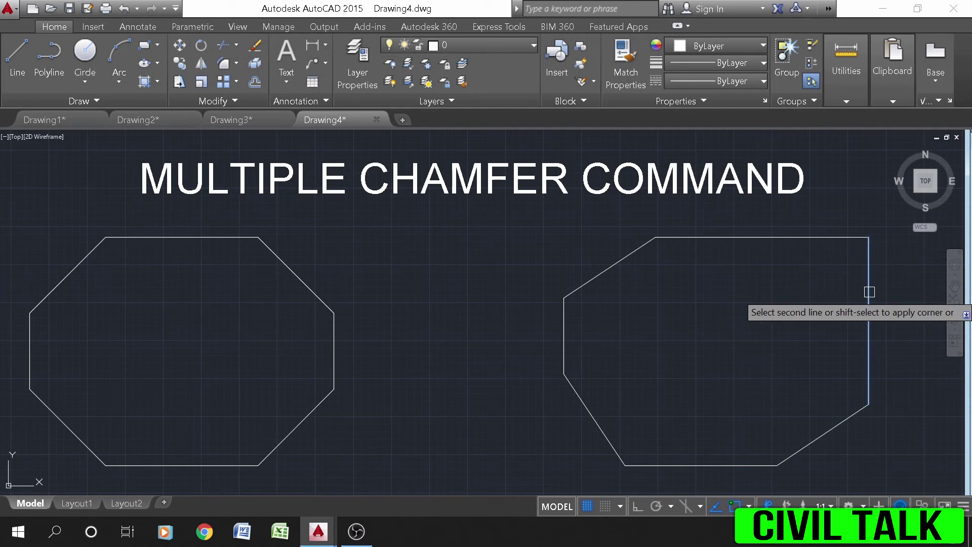
pyautogui.click(743, 235)
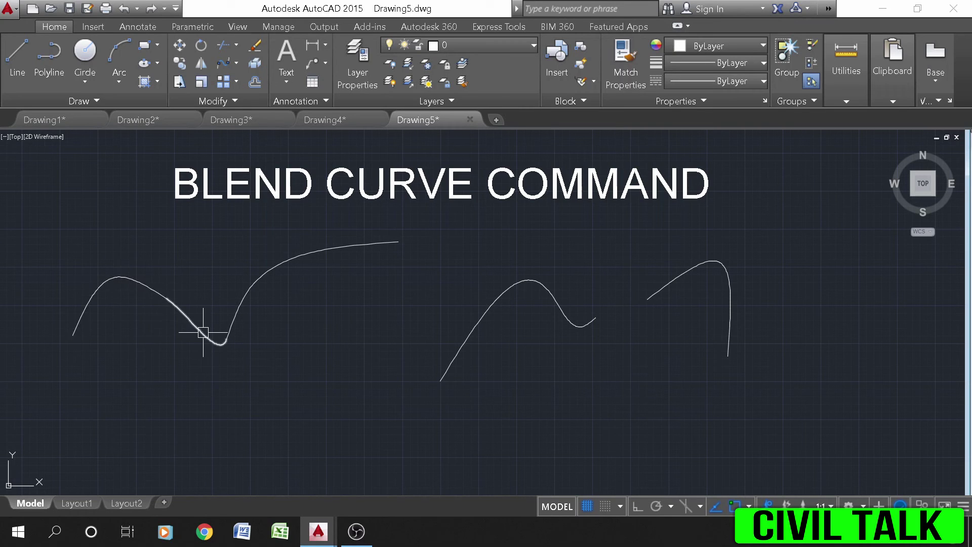
# Open the Fillet dropdown in the Modify panel to view Blend Curves
pyautogui.click(236, 65)
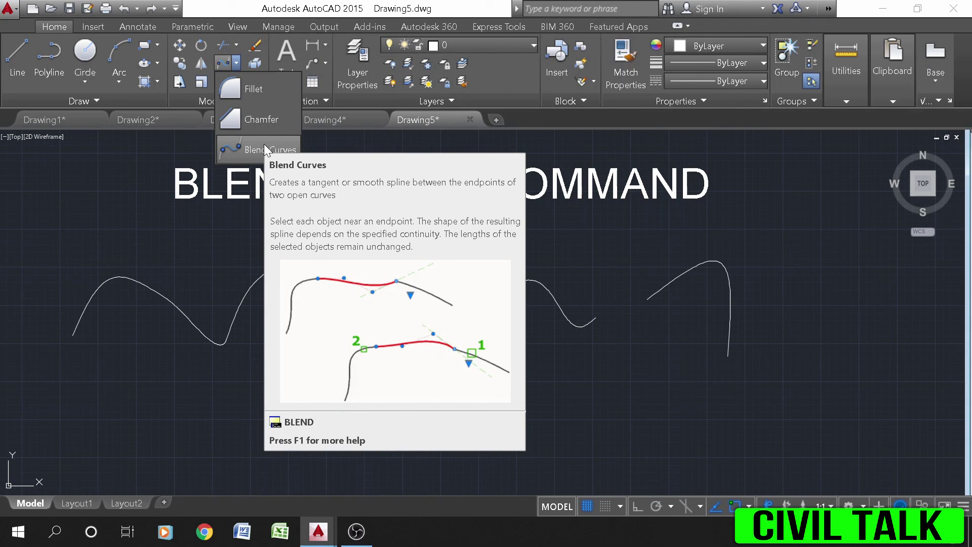
# Blend the middle curve's right end into the right curve using BLEND
pyautogui.write('BLEND')
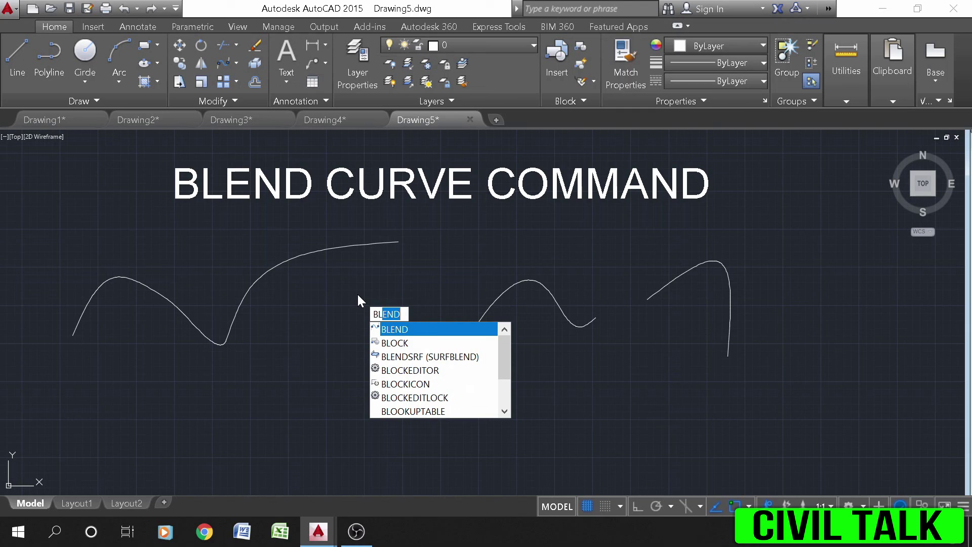
pyautogui.click(402, 328)
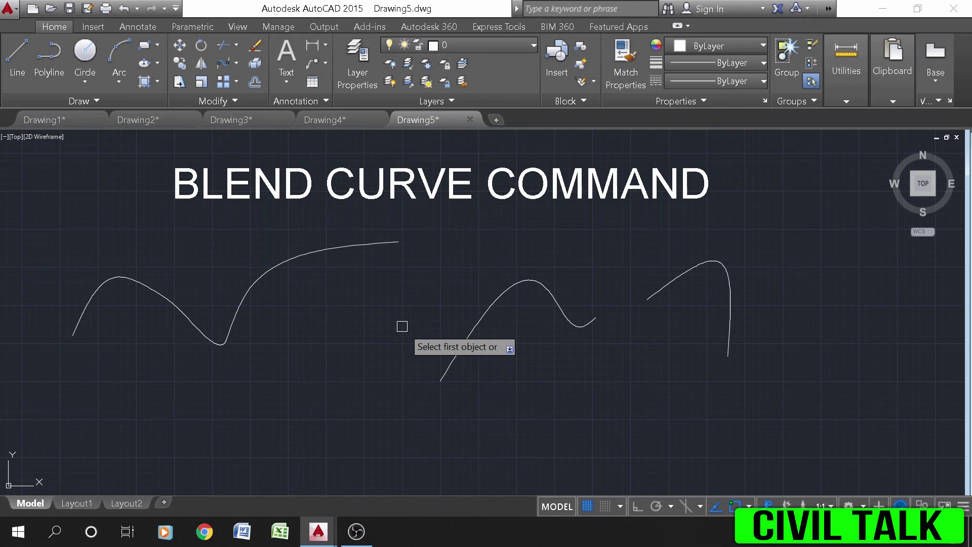
pyautogui.click(562, 310)
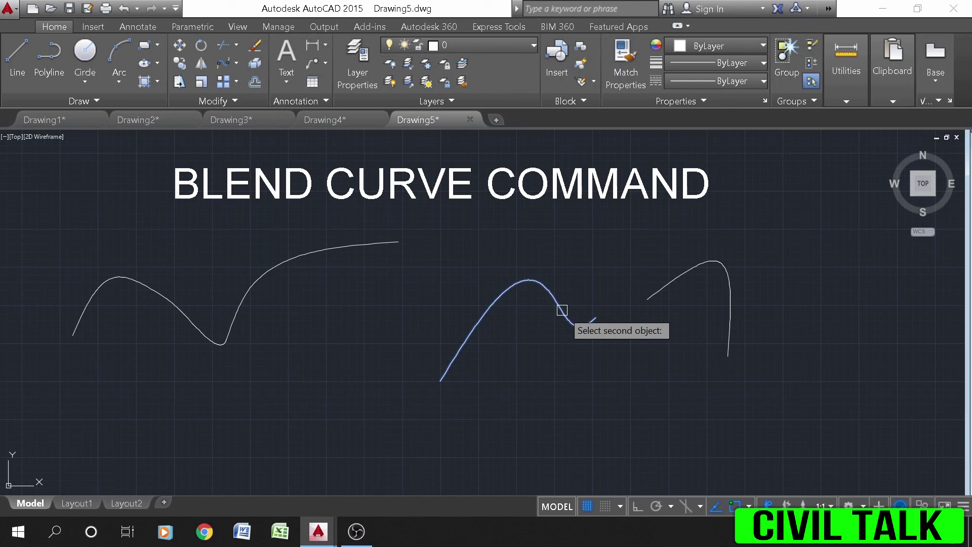
pyautogui.click(672, 284)
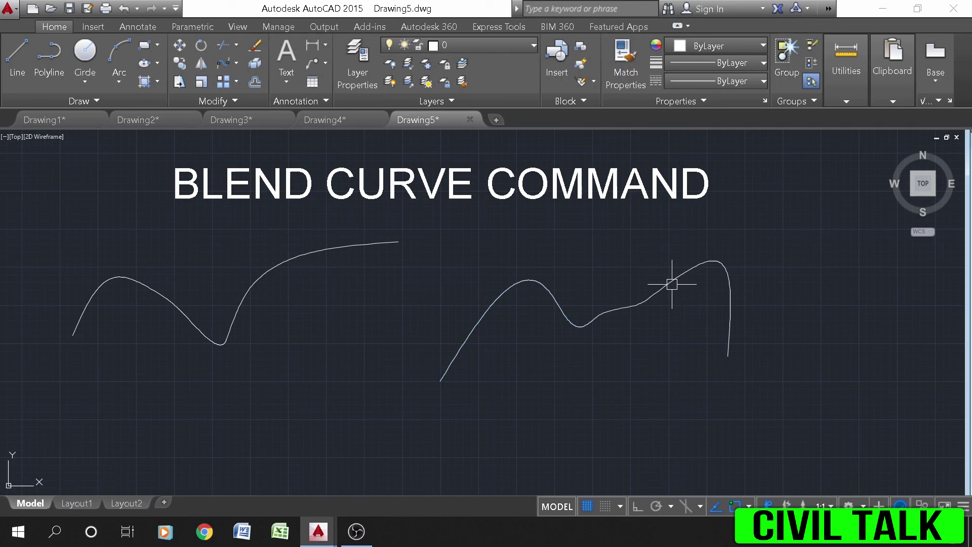